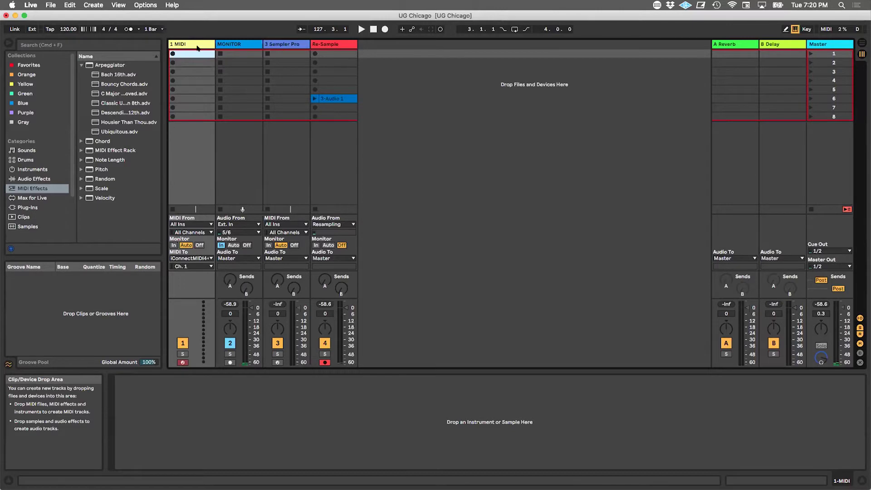
Step: Select the 3 Sampler Pro track and open its Sempler Pro editor window
click(269, 44)
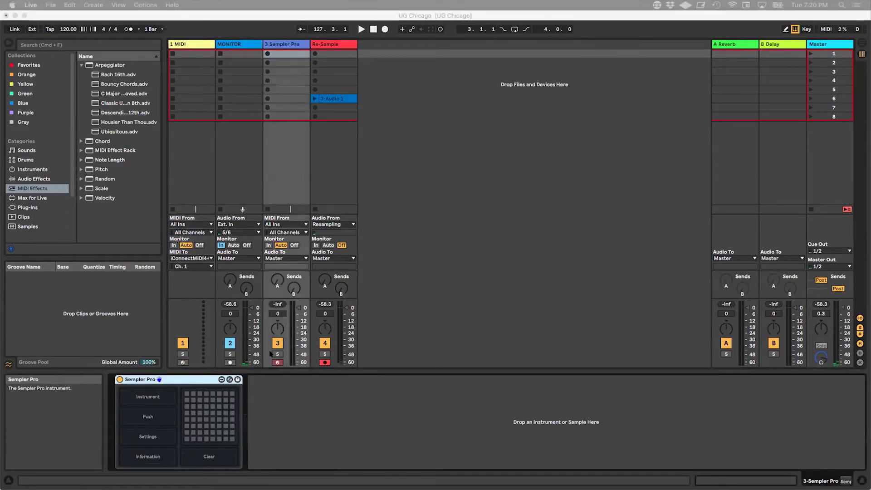
click(150, 397)
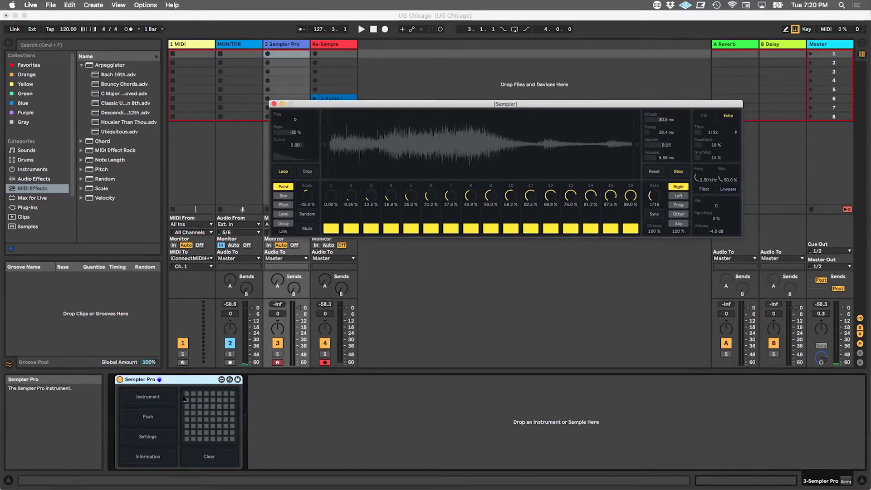
click(188, 381)
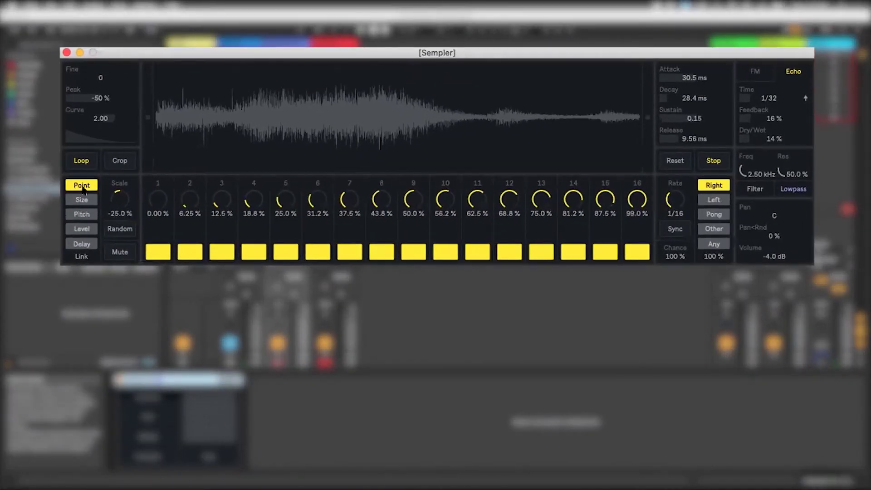
Step: Step through Sempler's Point, Size and Pitch pages, finishing on the Level page
click(78, 186)
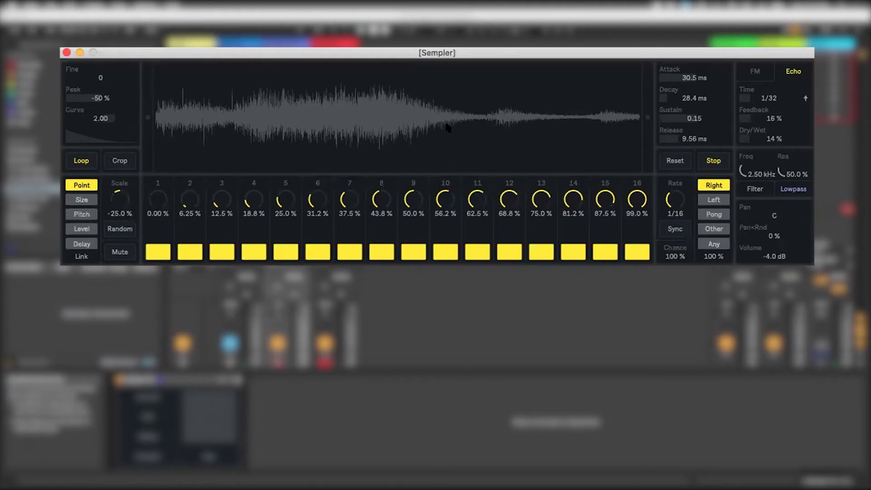
click(77, 200)
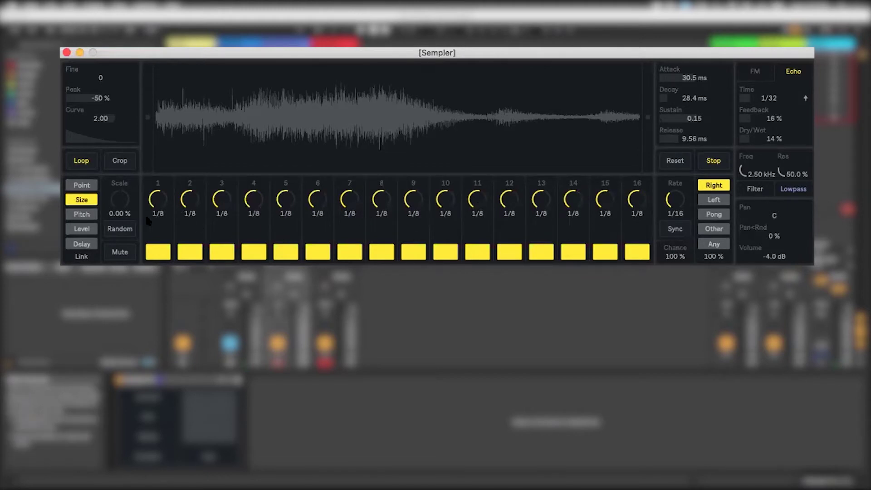
click(76, 215)
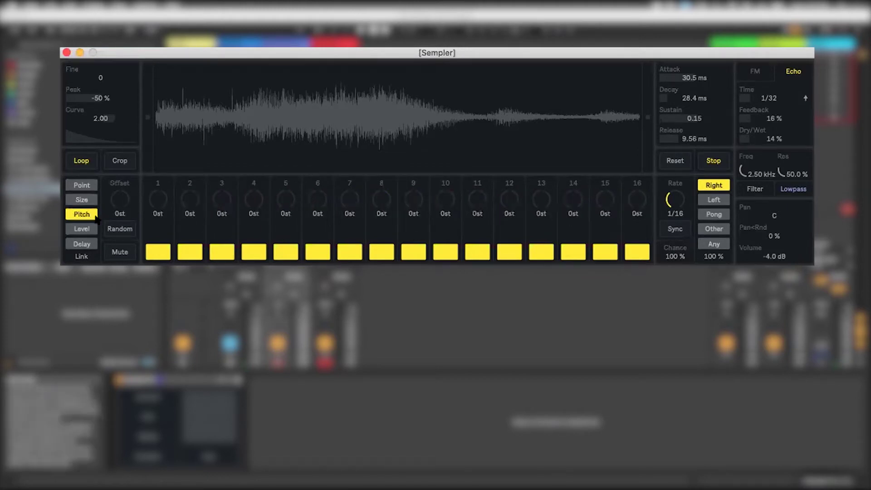
click(80, 228)
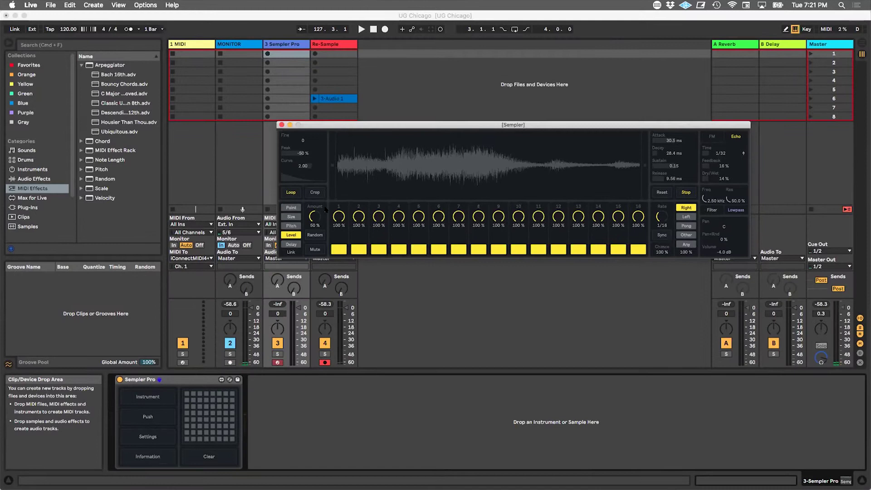
Step: Drag the Sempler window down and slightly left to uncover the clip slots
drag(376, 126, 365, 171)
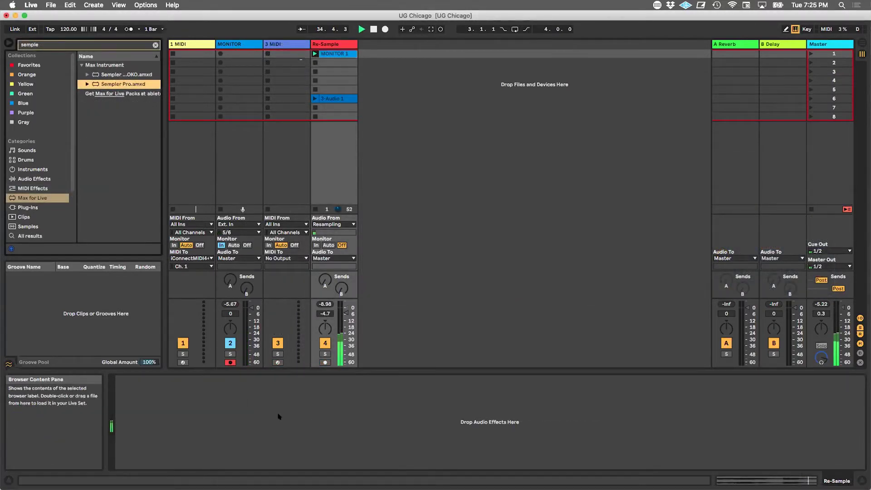
Step: Load Sempler Pro.amxd onto track 3 and move its window to mid-screen
drag(279, 416, 279, 416)
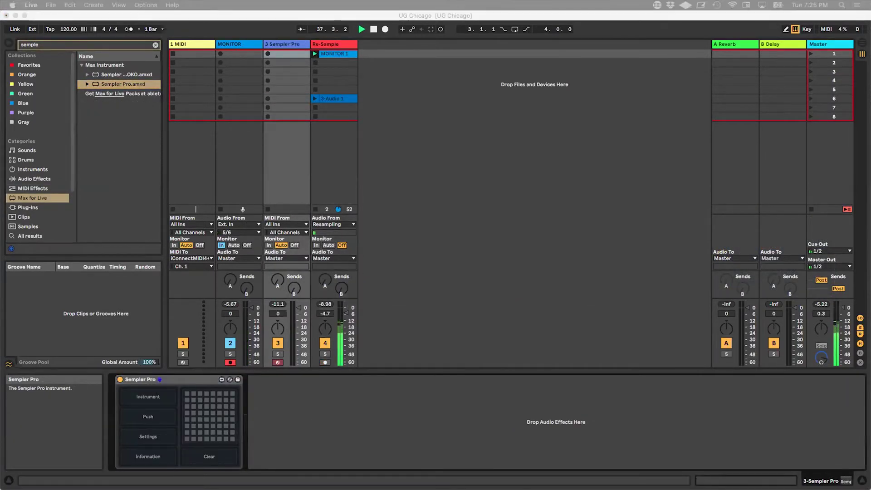
drag(388, 379, 453, 196)
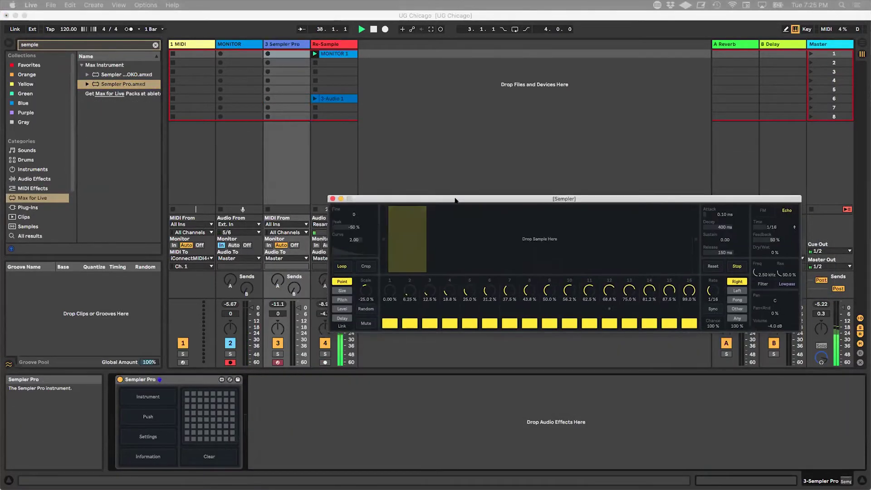
click(315, 108)
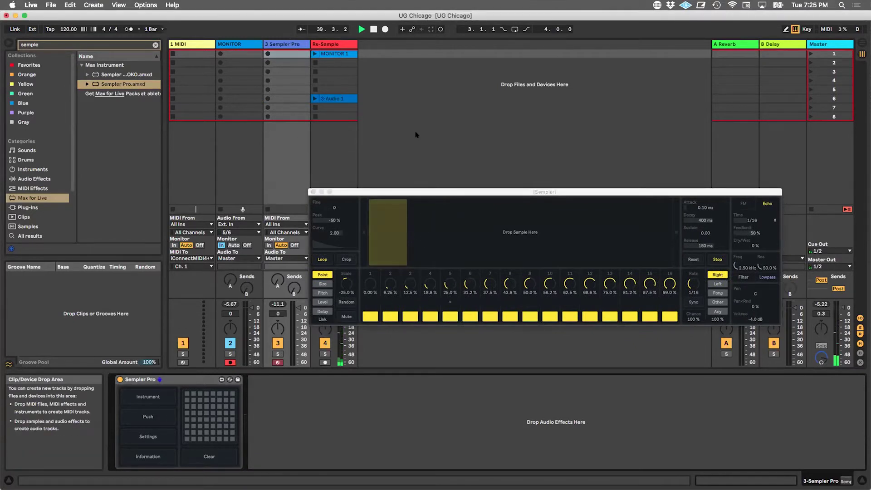
Step: Drop the recorded MONITOR 1 clip from Re-Sample into Sempler's sample area
click(330, 54)
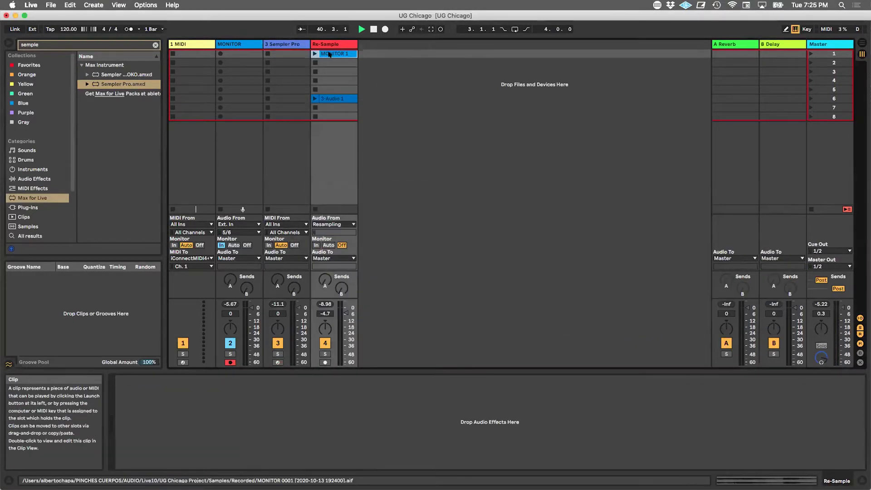
click(284, 44)
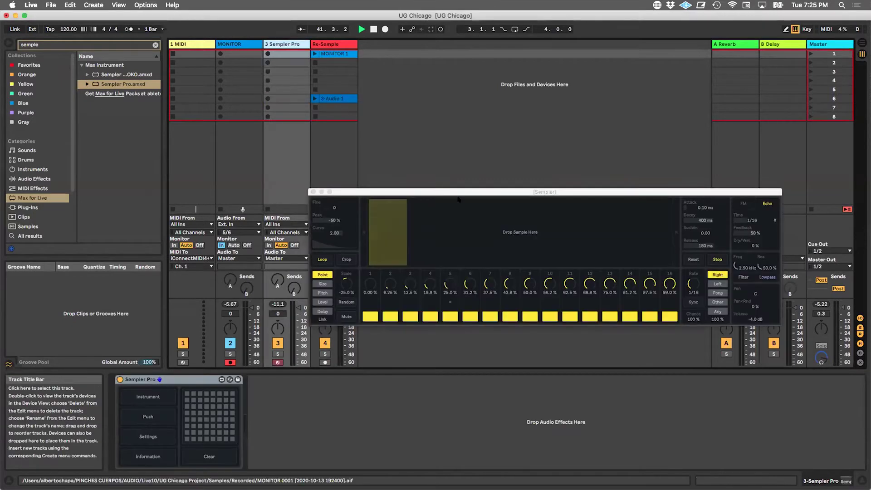
drag(330, 54, 409, 239)
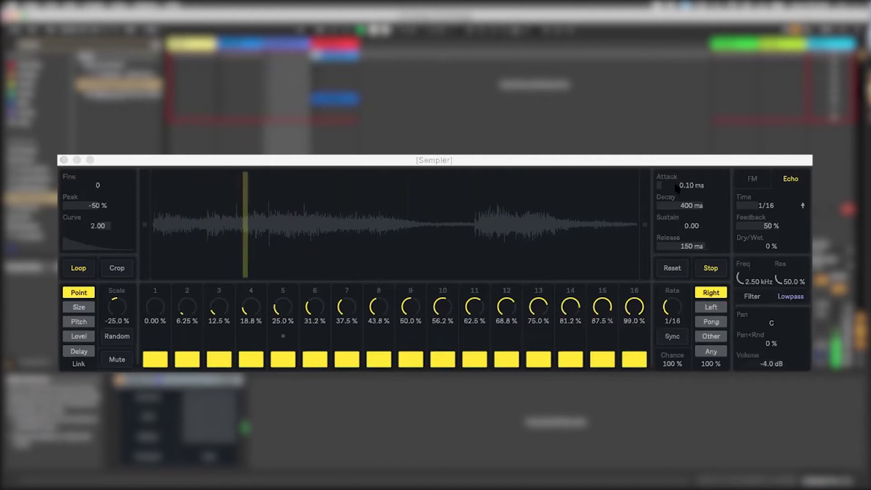
Step: Lengthen the attack, set decay to about 42.5 ms and release under 2 ms
drag(691, 185, 691, 168)
drag(691, 205, 691, 222)
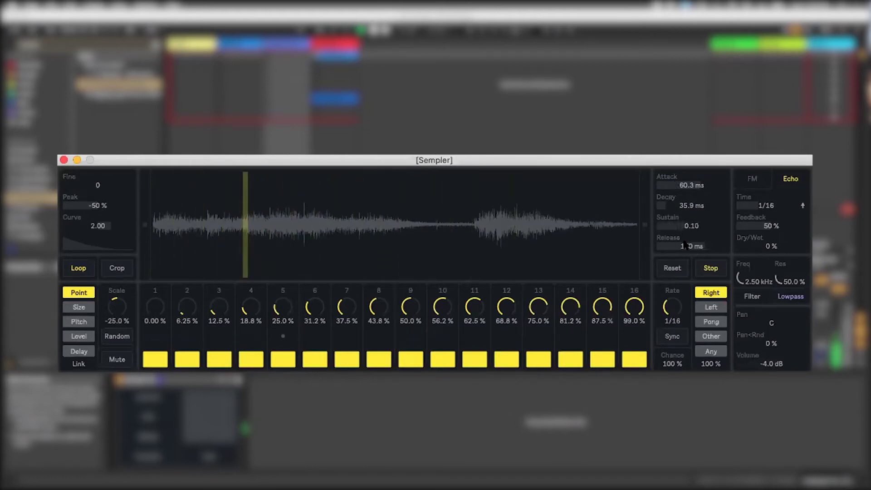
drag(691, 245, 691, 268)
Step: Set echo Dry/Wet to 41%, enable the filter and adjust its cutoff frequency
drag(764, 240, 765, 212)
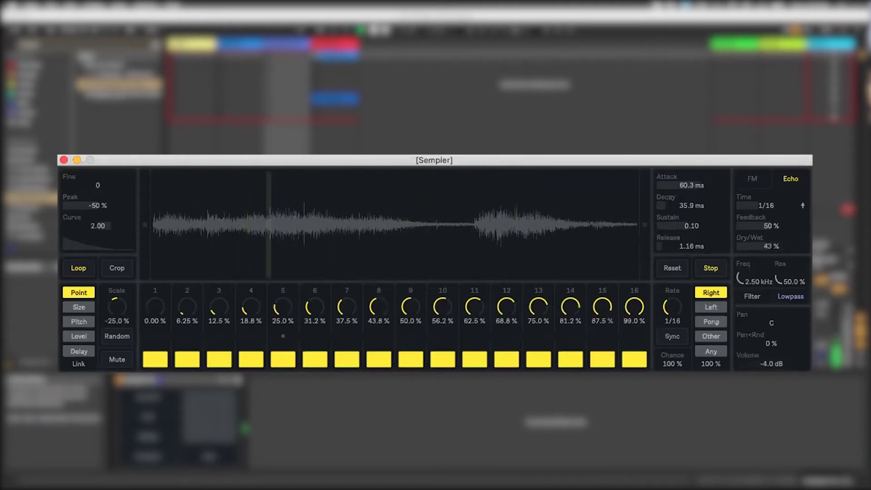
drag(764, 245, 765, 251)
click(752, 296)
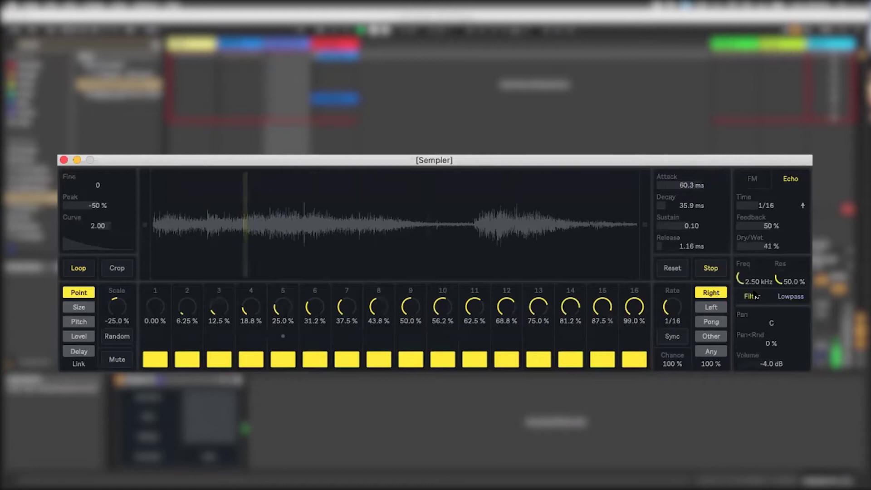
drag(757, 287, 779, 272)
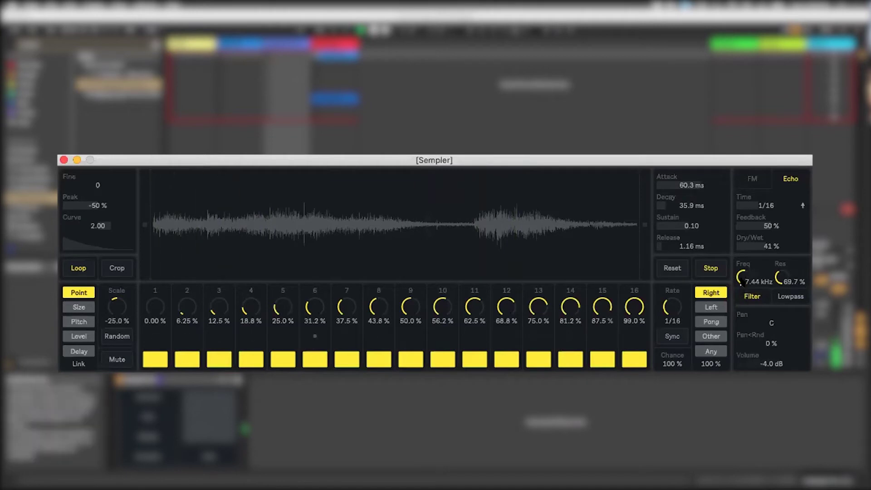
mouse_move(741, 278)
mouse_down()
mouse_move(741, 300)
mouse_move(741, 280)
mouse_up()
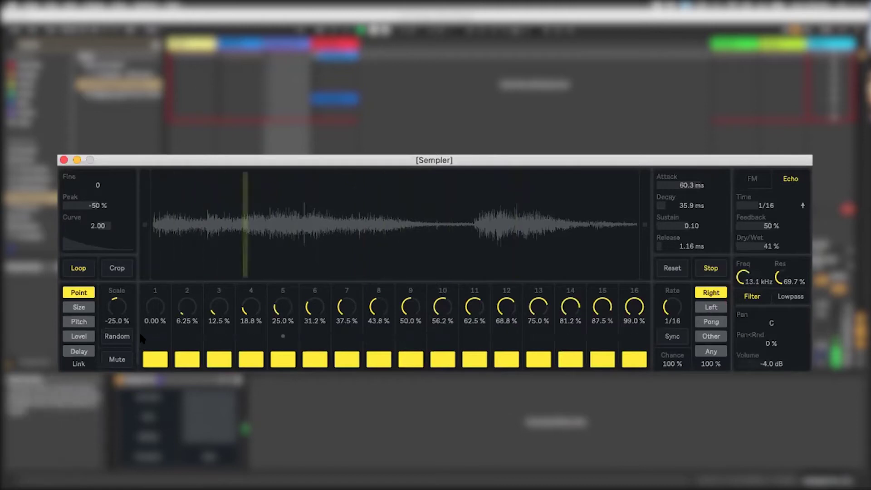
Step: Randomize the step start points, then randomize slice sizes across 1/64 to 1/1 in Size mode
click(117, 336)
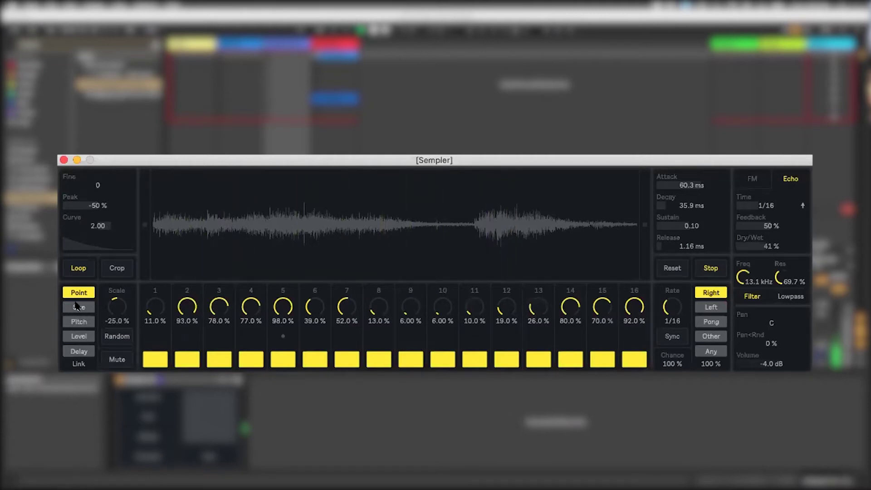
click(116, 337)
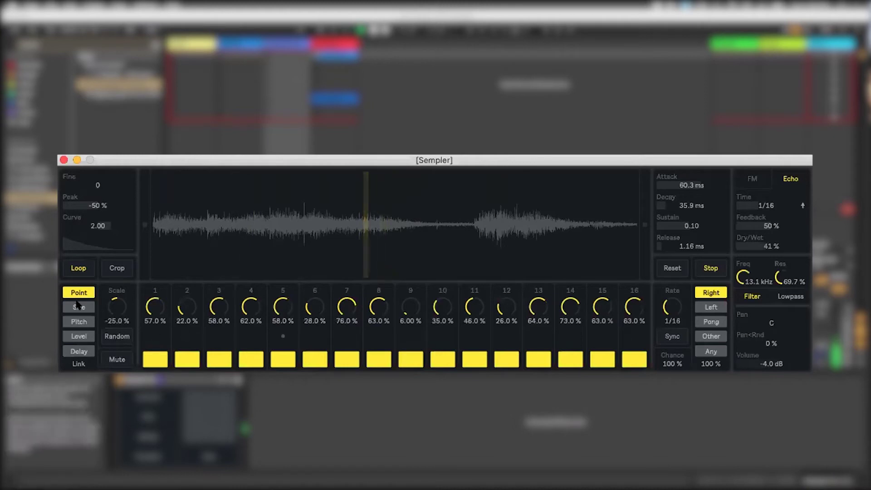
key(2)
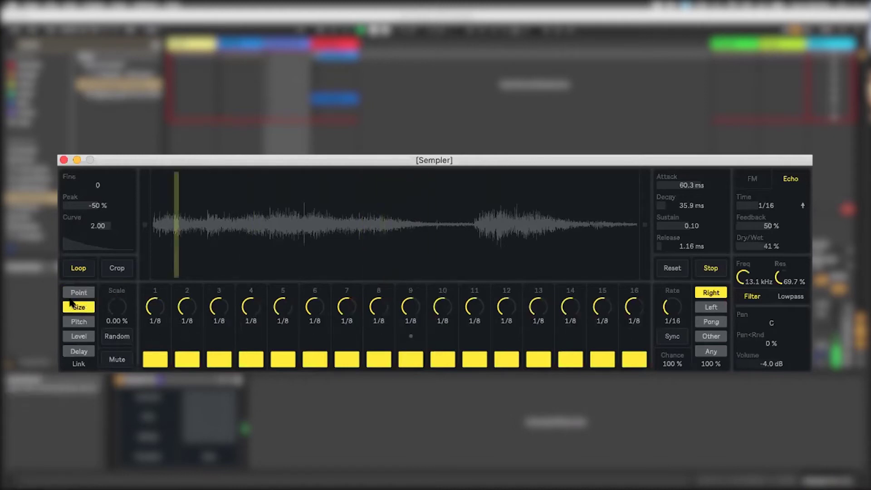
click(116, 336)
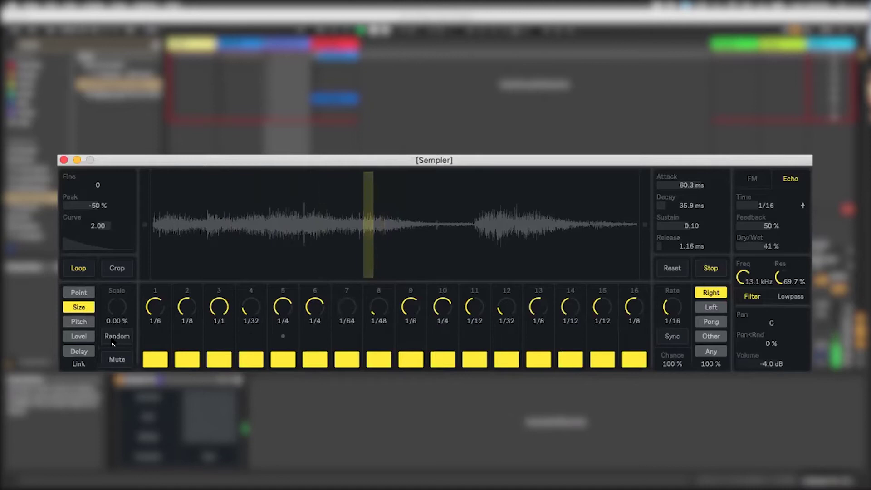
click(113, 341)
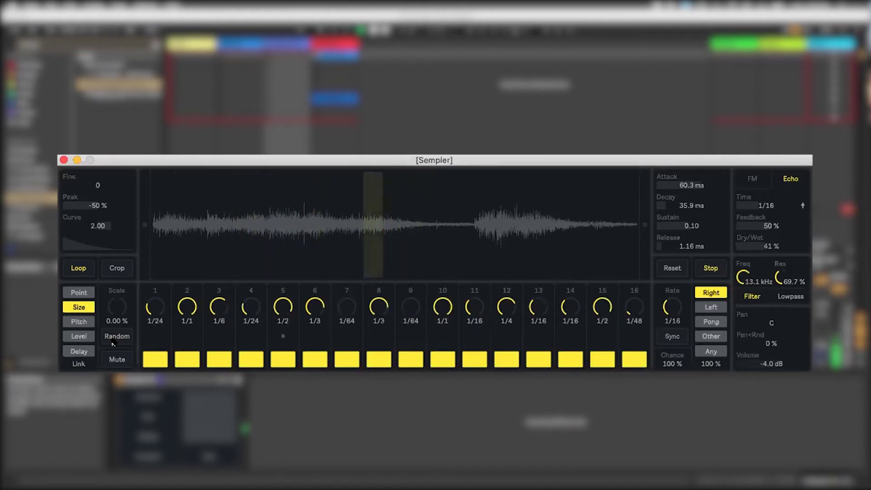
Step: Set attack to 0.42 ms and release to 55.6 ms, then show the Pitch step page
drag(682, 186, 681, 180)
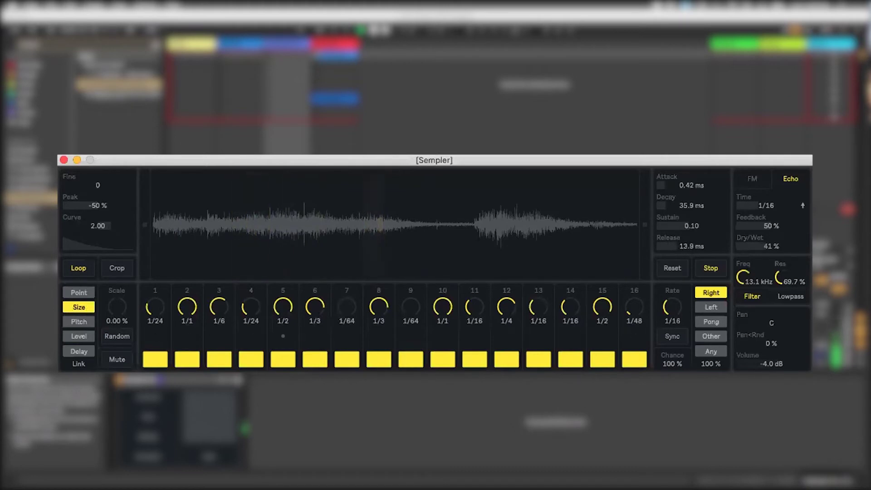
drag(685, 246, 685, 241)
click(80, 324)
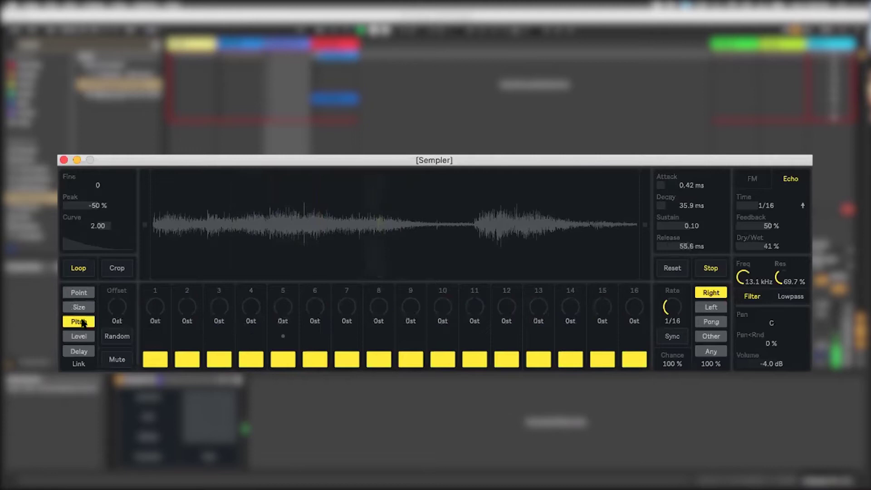
Step: Randomize all 16 step pitches, lower filter cutoff to 1.13 kHz, and randomize step levels
click(122, 338)
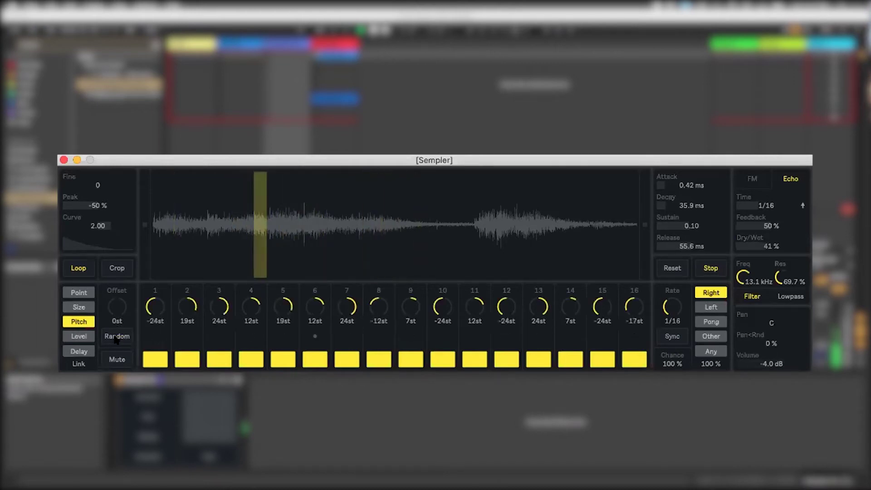
click(117, 337)
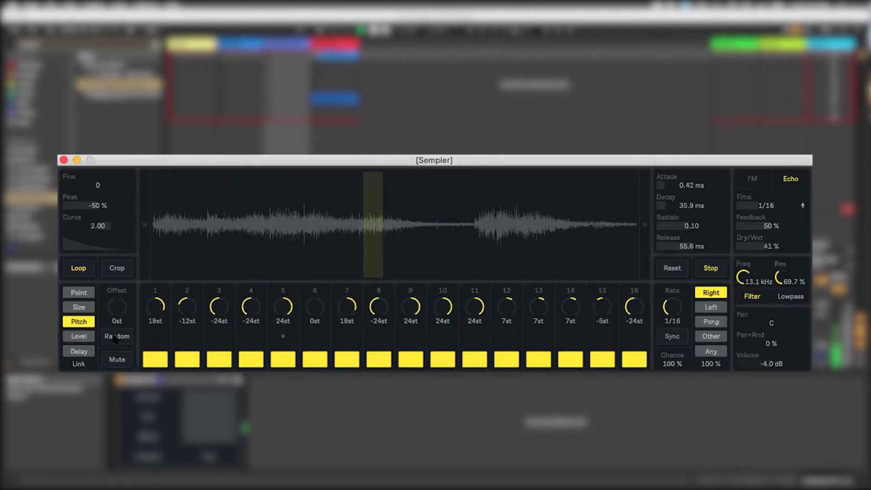
click(116, 337)
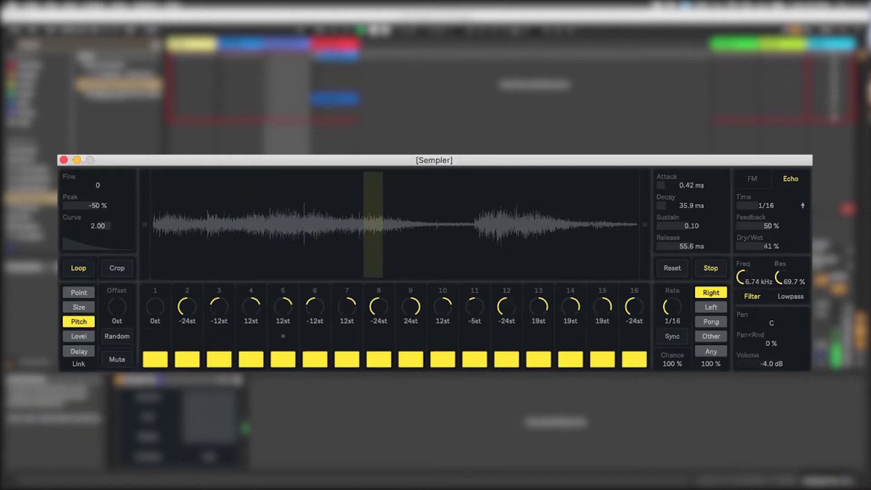
drag(742, 277, 743, 304)
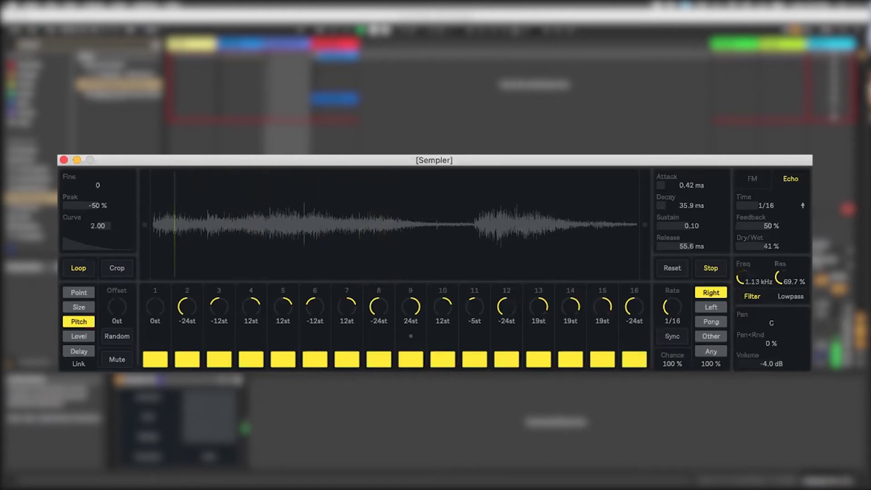
click(77, 336)
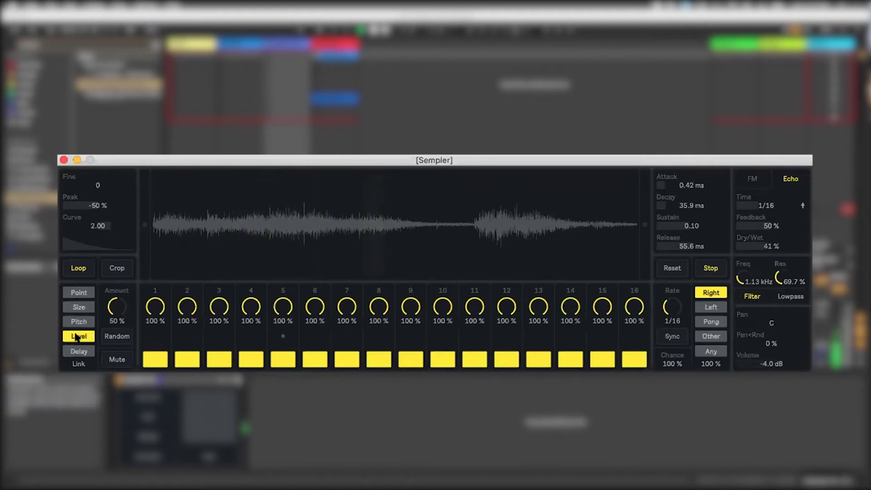
click(116, 335)
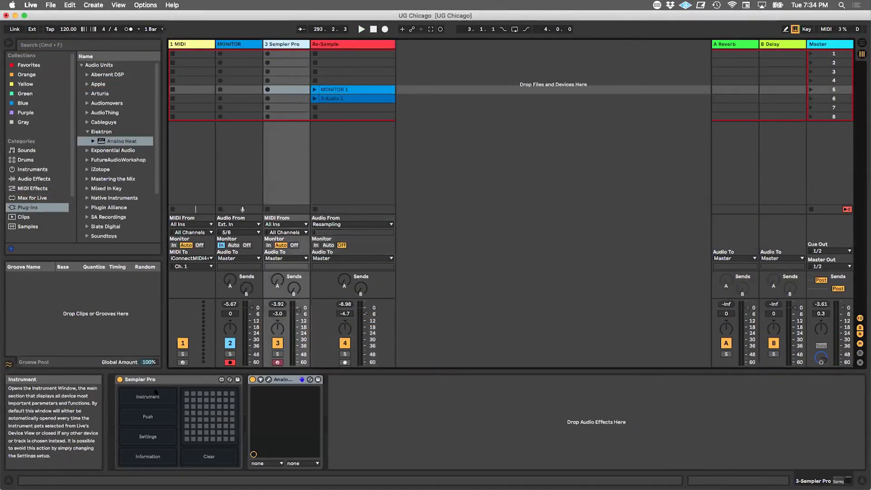
Step: Reopen the Sempler window from the Instrument button and position it up and left
click(149, 396)
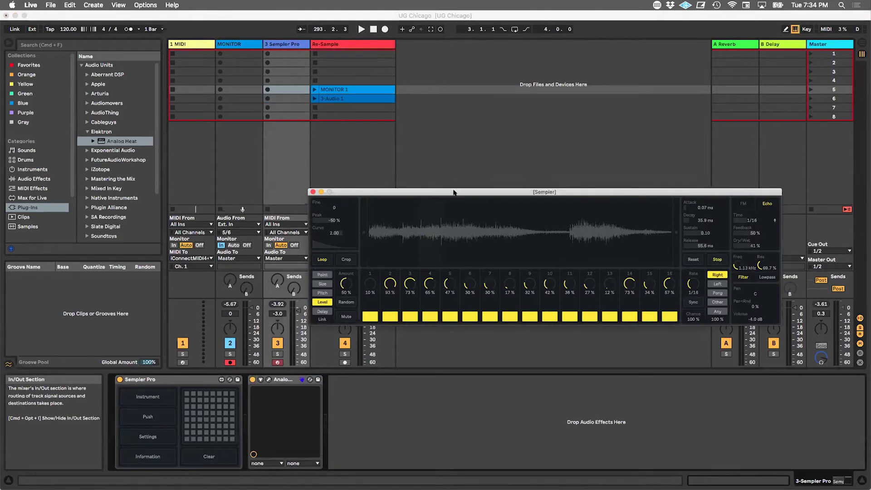
drag(453, 192, 368, 127)
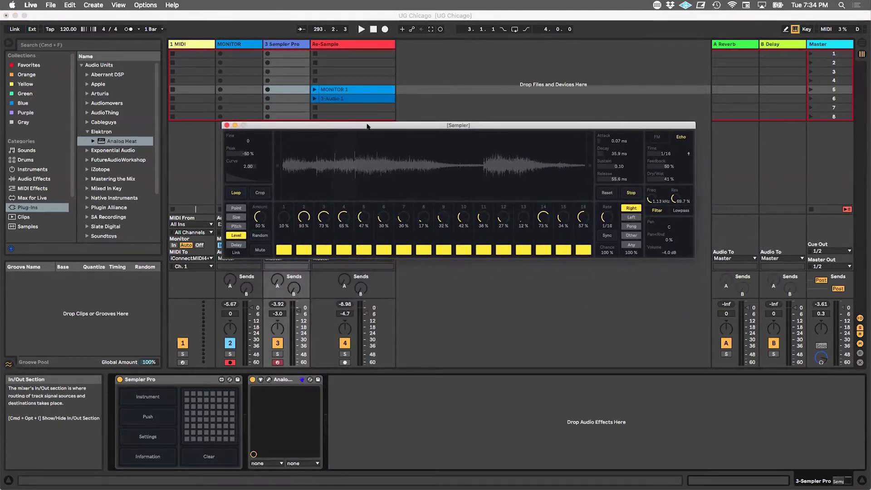
drag(367, 125, 367, 126)
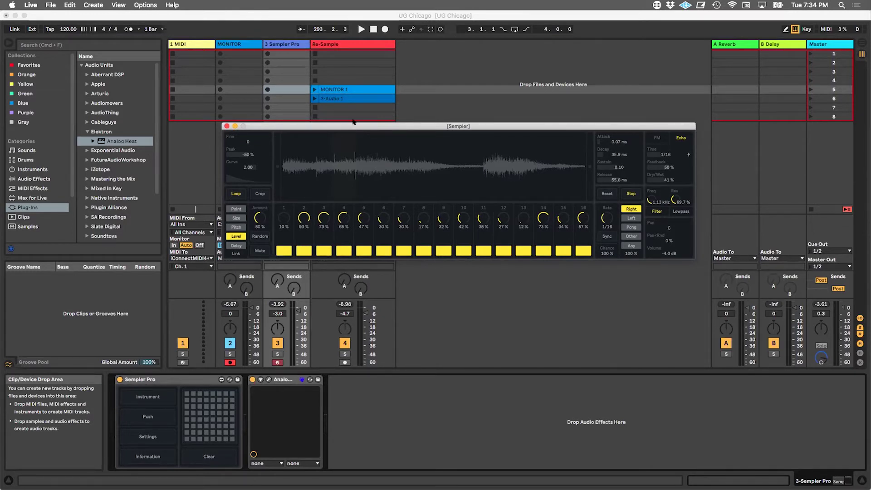
drag(357, 122, 350, 125)
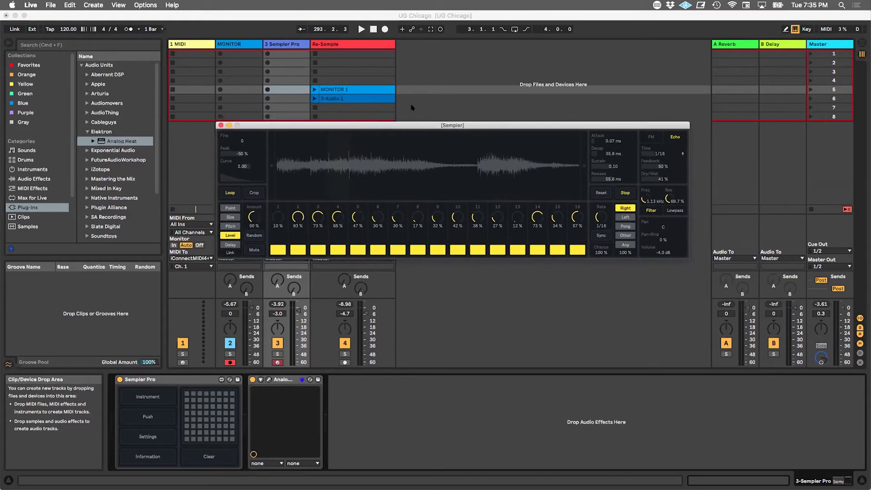
Step: Move the Sempler window down out of the way and select the Re-Sample track
drag(412, 126, 410, 272)
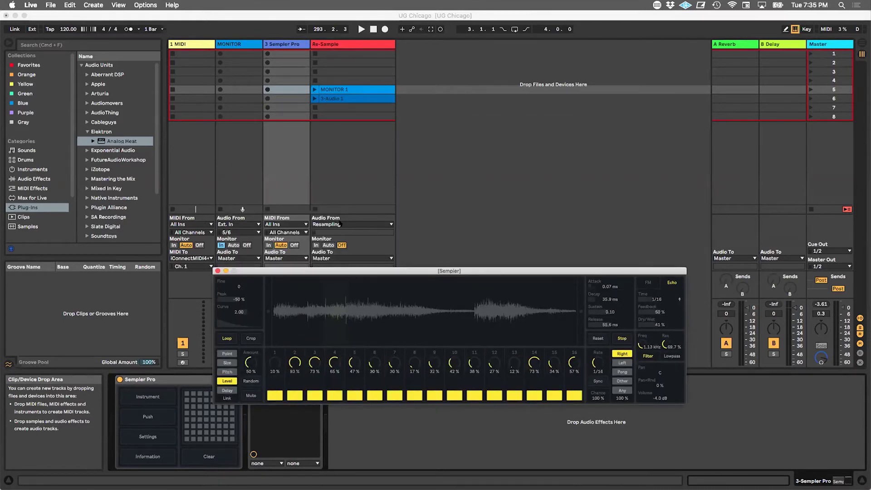
click(388, 43)
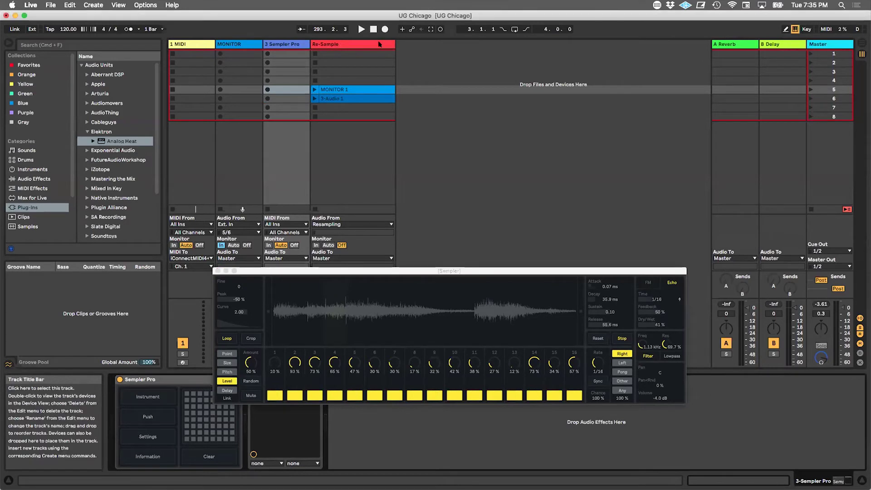
click(379, 44)
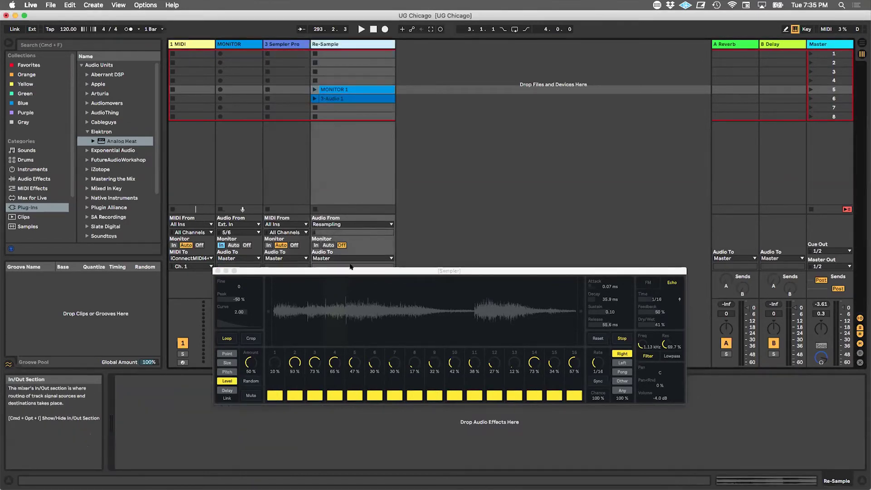
drag(350, 267, 350, 318)
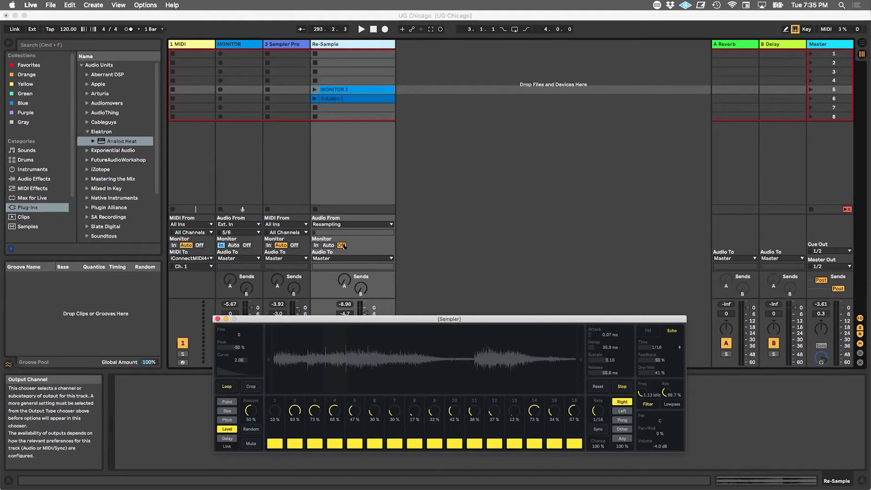
Step: Set the Re-Sample track's Audio From input to Resampling
click(356, 221)
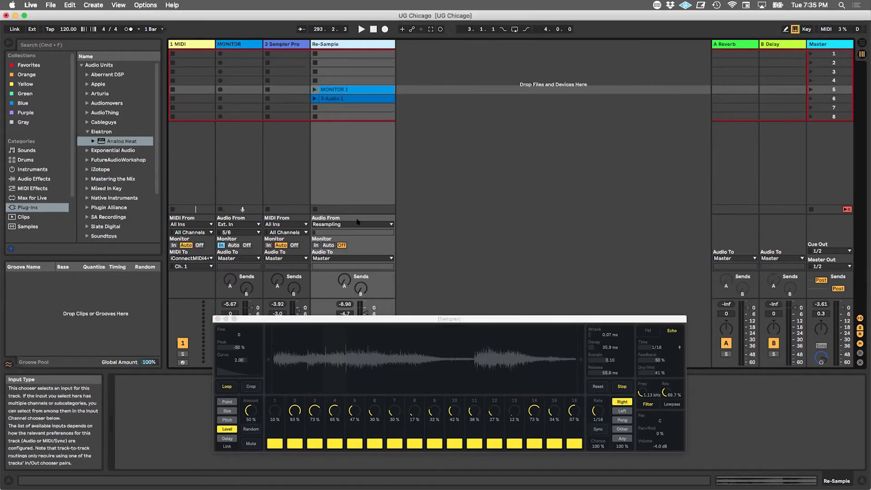
click(366, 224)
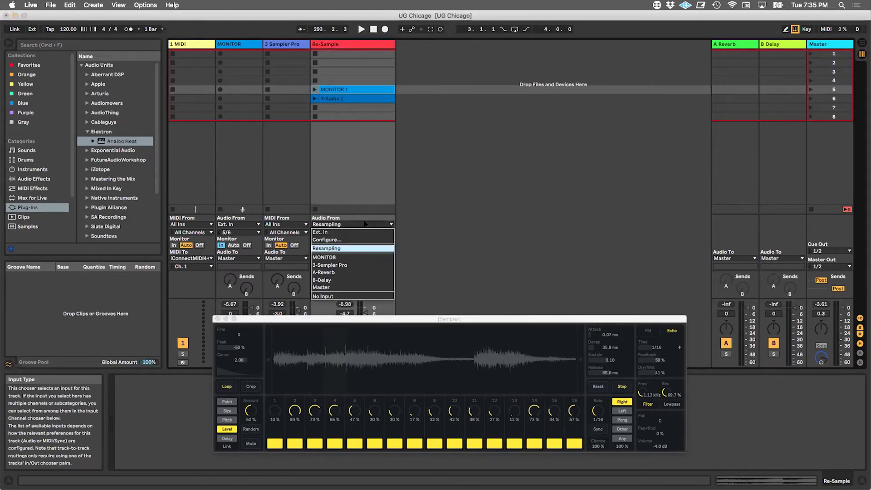
click(359, 247)
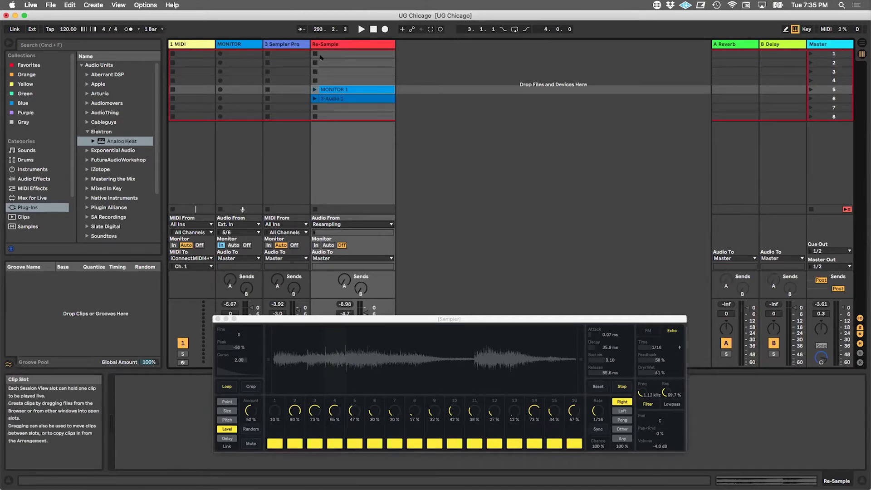
Step: Solo track 3 (Sempler Pro) and record a new Re-Sample 2 clip into the Re-Sample track's first slot
drag(449, 318, 734, 172)
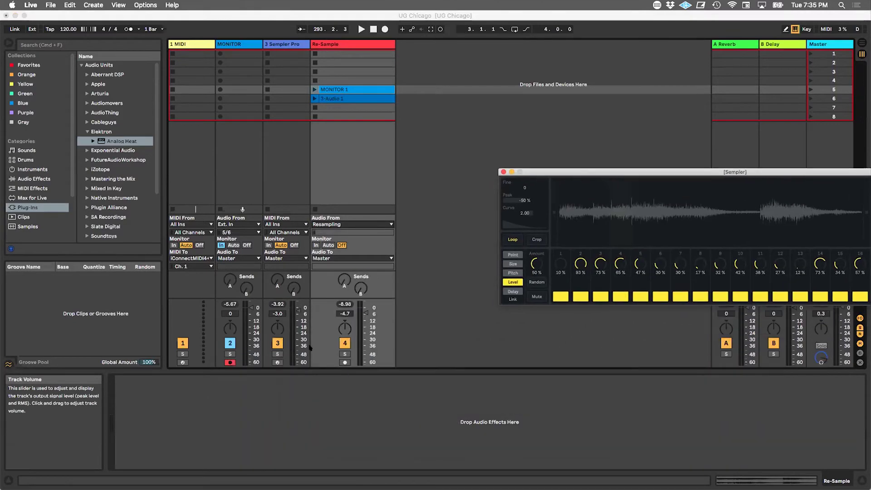
click(260, 350)
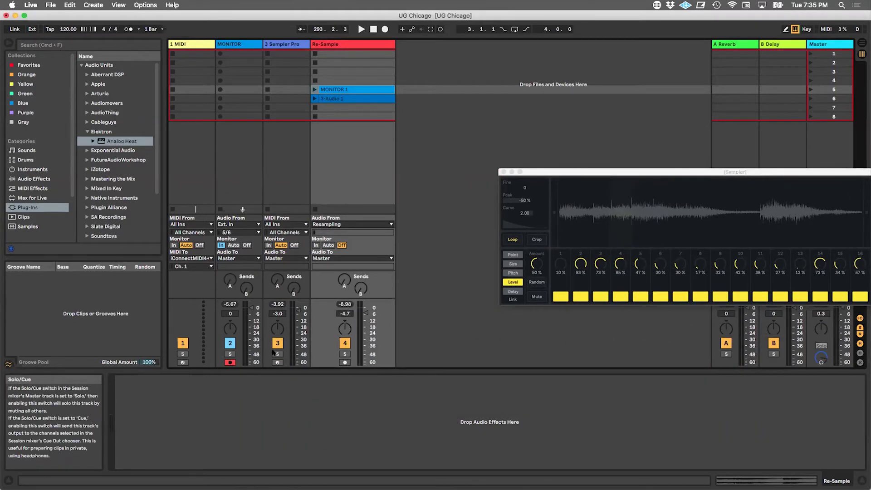
click(277, 354)
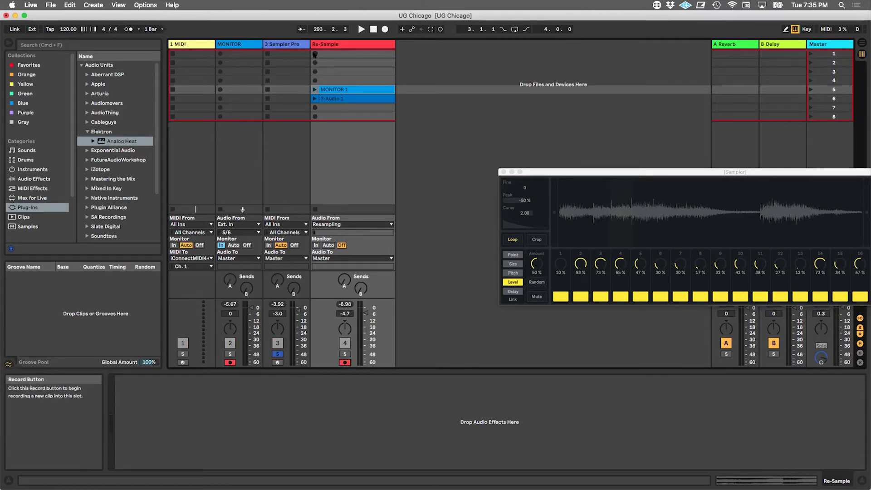
click(324, 53)
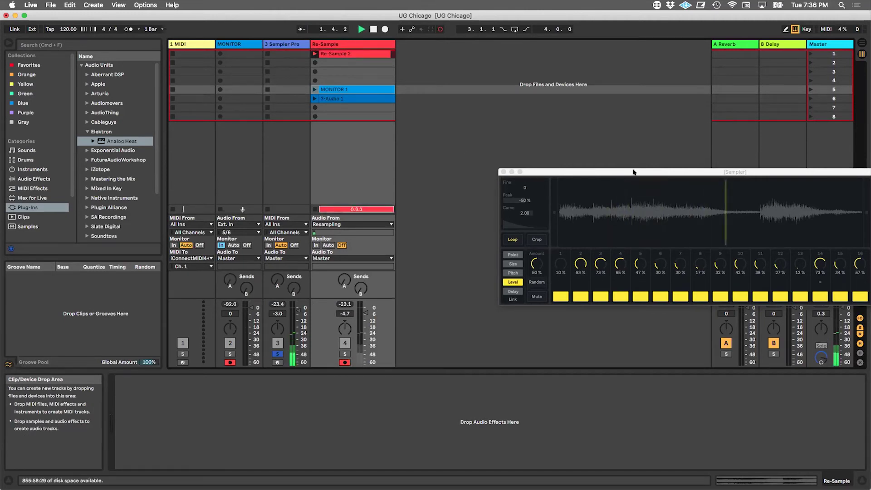
Step: Centre the Sempler window with the recording Re-Sample 2 waveform shown in Clip View below
drag(634, 172, 382, 171)
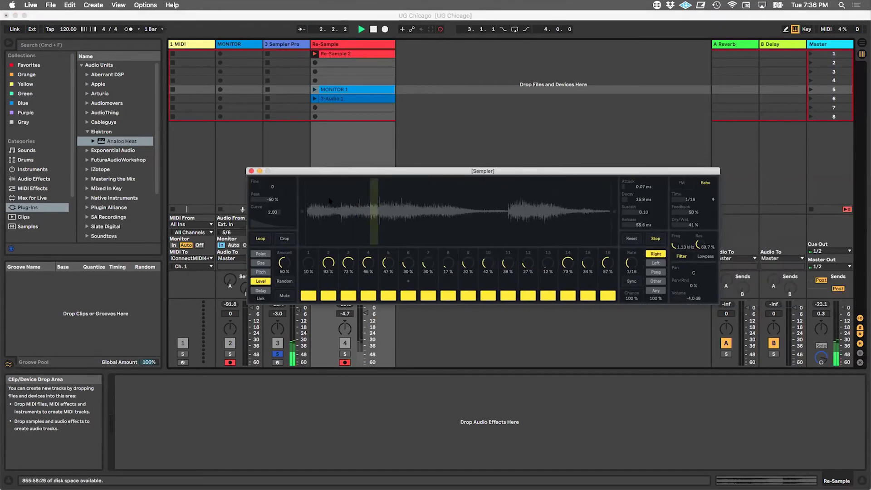
double_click(339, 53)
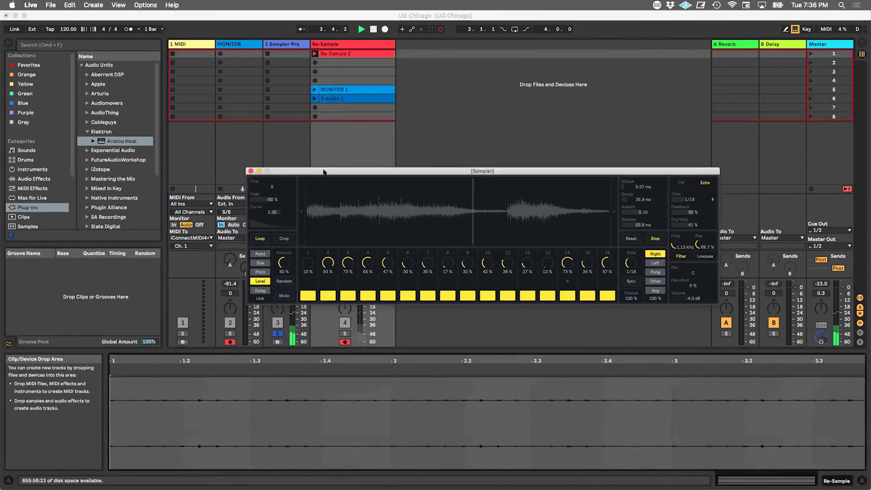
drag(324, 171, 385, 163)
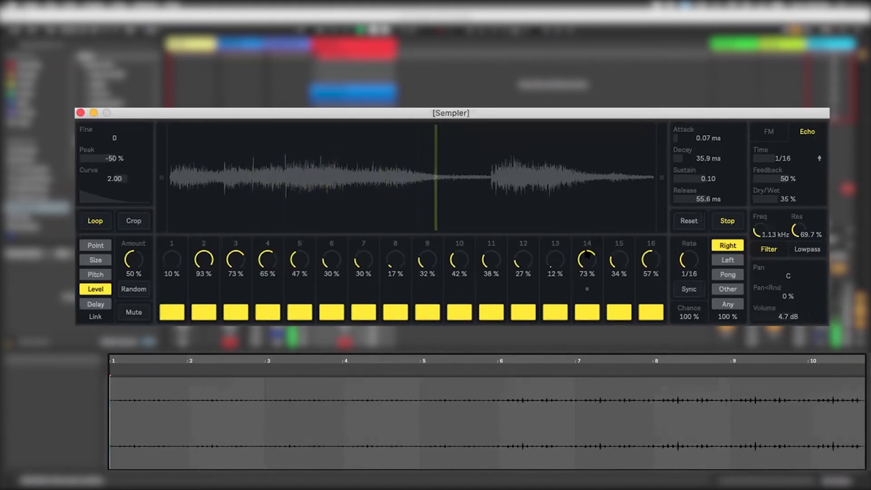
Step: Randomise Sempler's sixteen per-step slice sizes
click(100, 245)
click(95, 259)
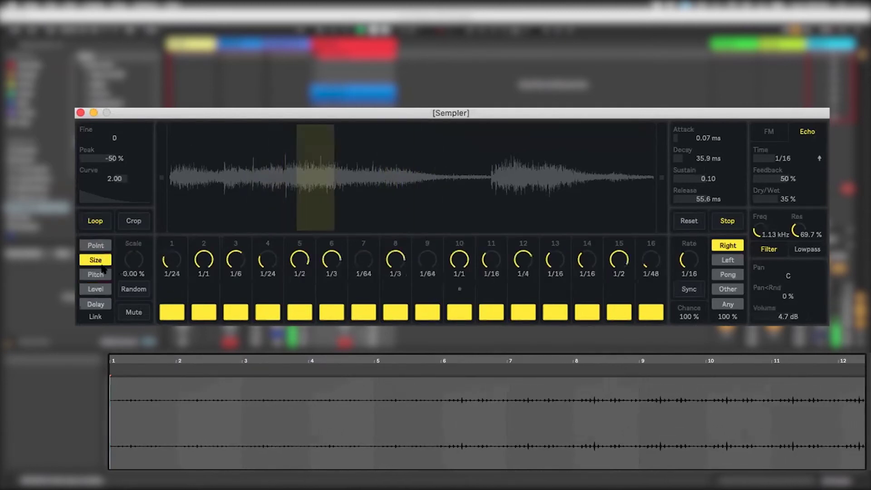
click(132, 291)
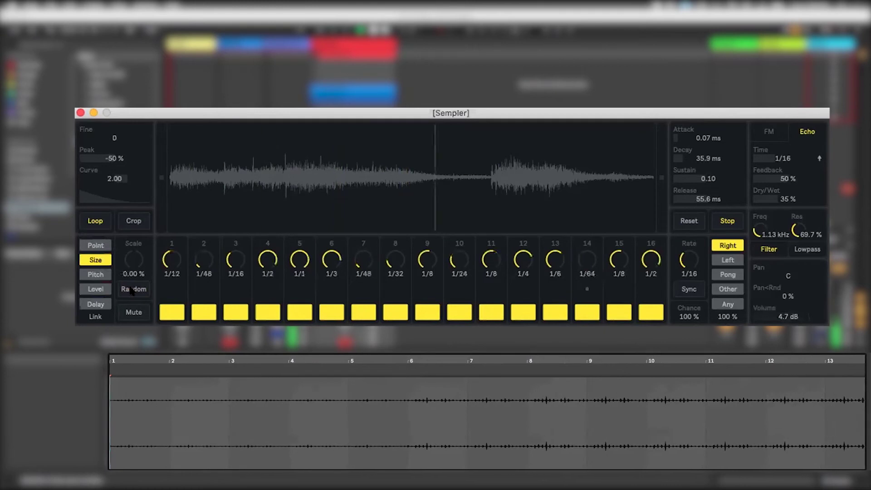
Step: Randomise the sixteen step start points twice, ending with the pitch steps displayed
click(96, 245)
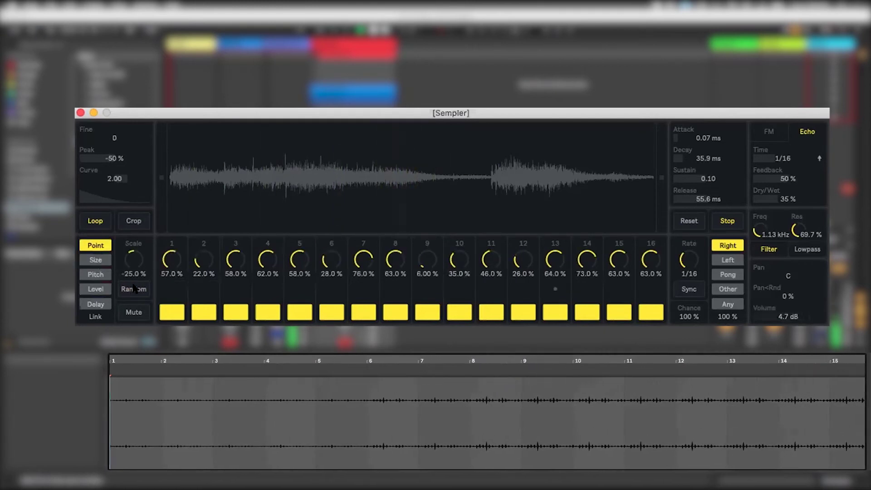
click(134, 289)
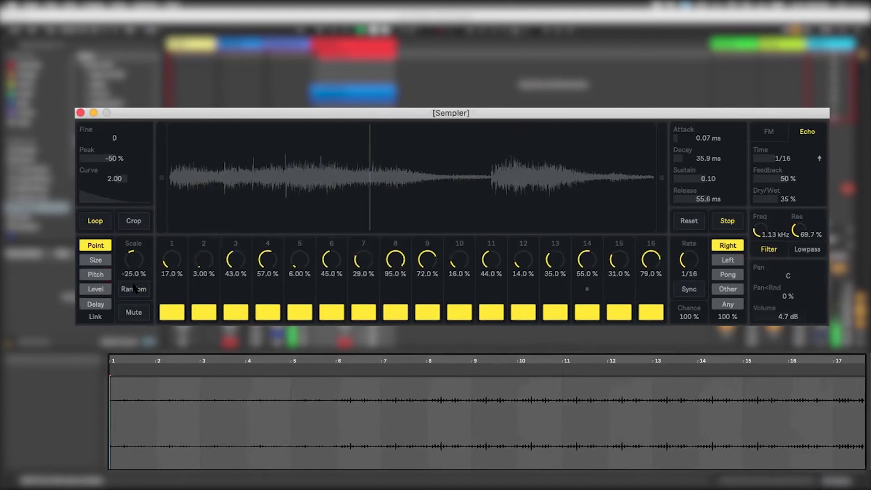
click(134, 289)
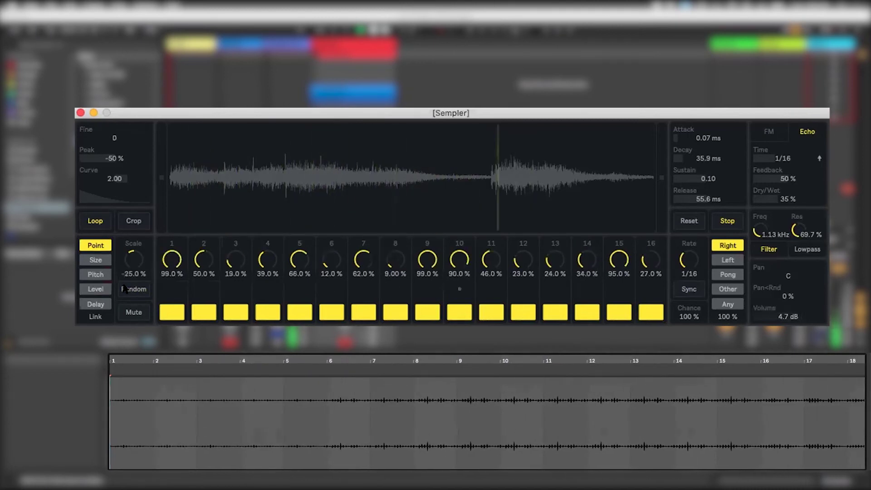
click(93, 273)
Step: Randomise Sempler's sixteen step pitches three times while Re-Sample 2 keeps recording
click(134, 290)
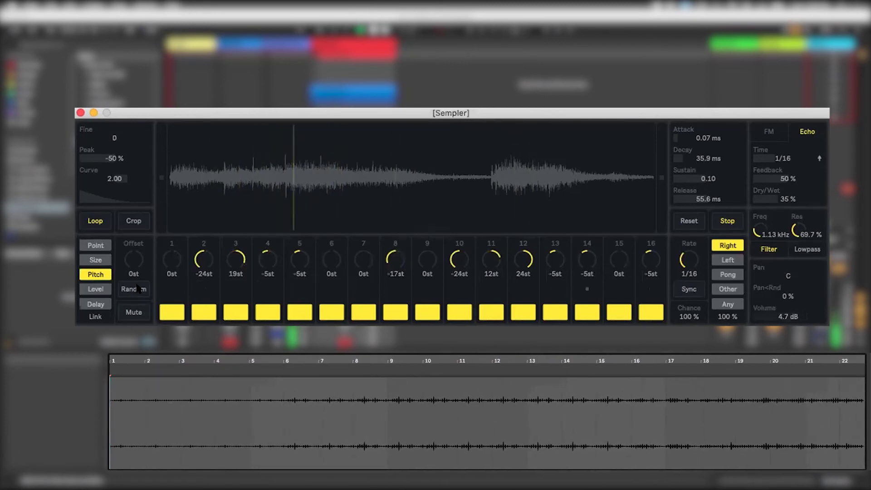
click(136, 289)
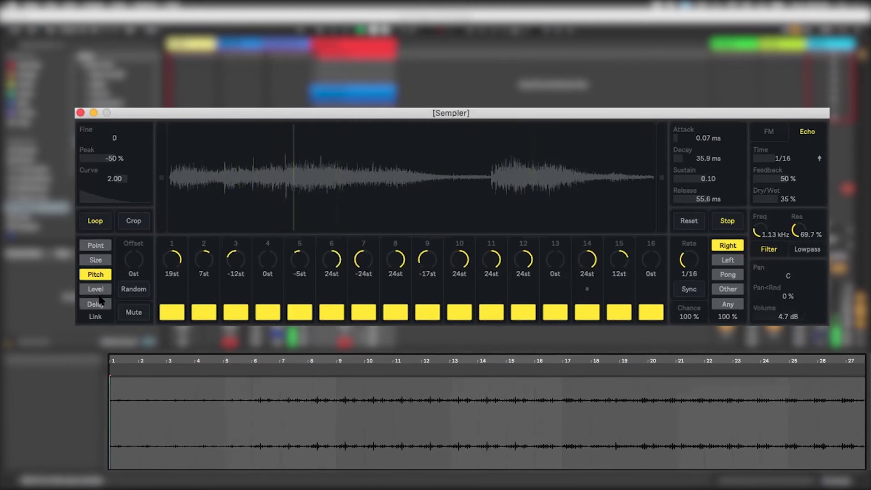
click(142, 289)
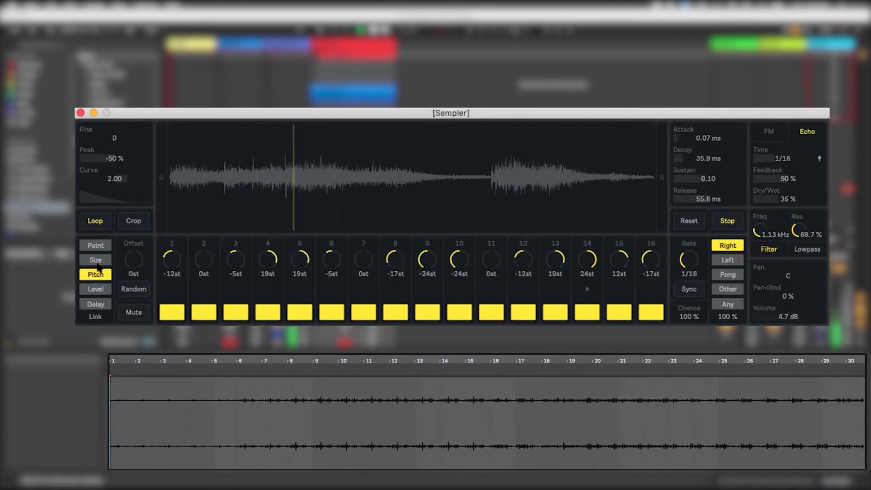
click(90, 245)
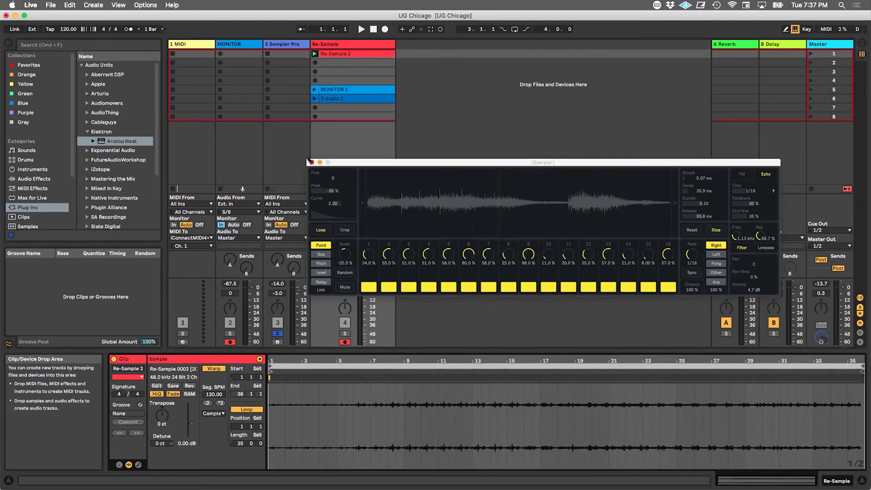
Step: Close the Sempler window, solo the Re-Sample track and launch the Re-Sample 2 clip
drag(309, 161, 250, 153)
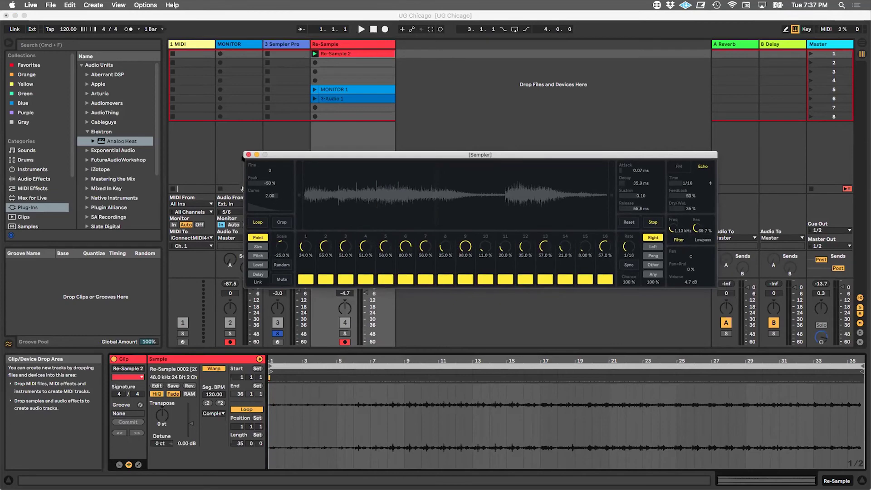
click(247, 154)
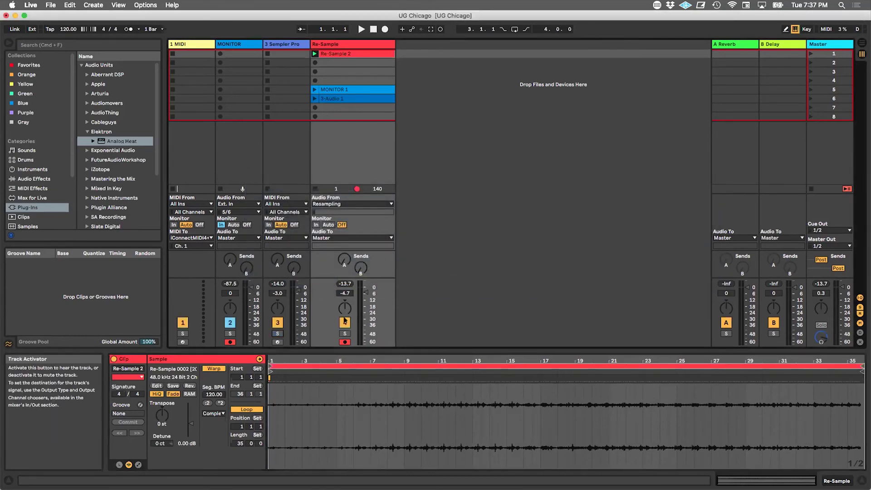
click(345, 333)
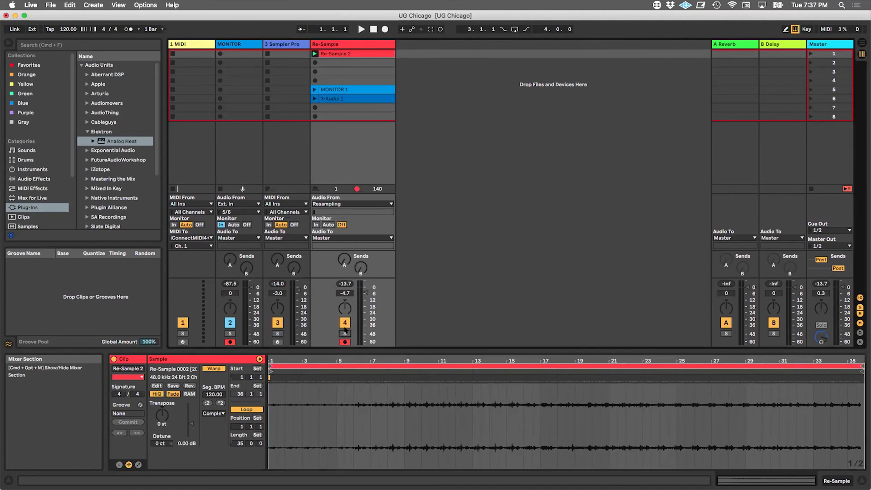
double_click(335, 45)
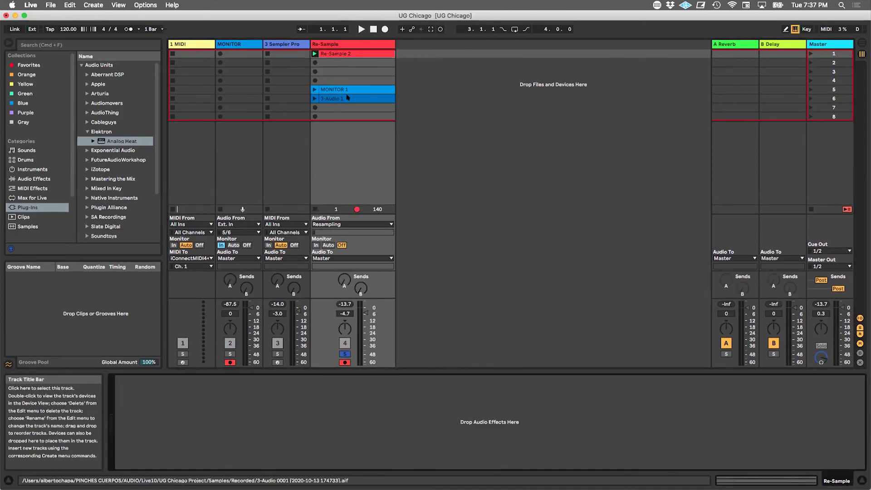
click(338, 55)
click(314, 54)
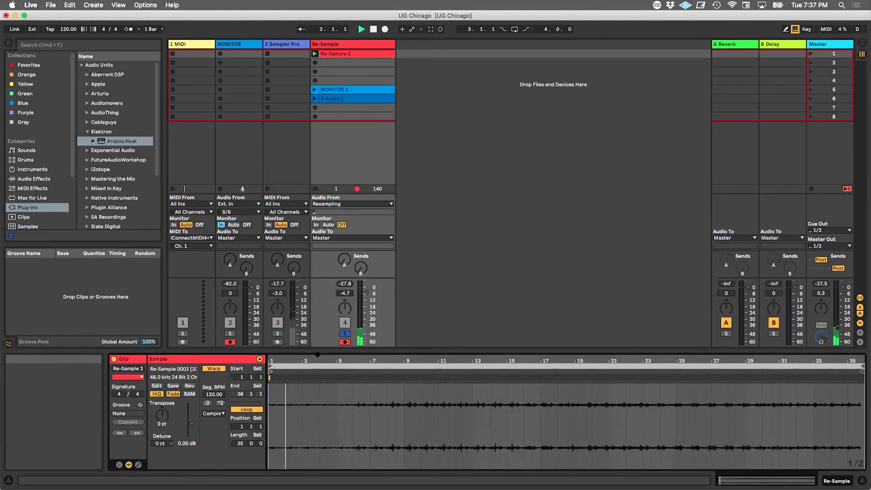
Step: Loop Re-Sample 2 over one bar, from bar 17 to bar 18, zoomed in
drag(303, 358, 303, 203)
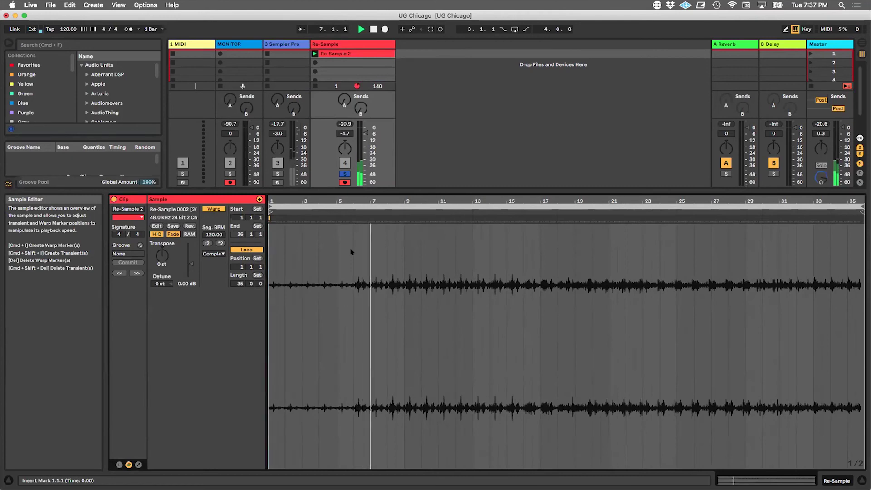
drag(270, 206, 541, 207)
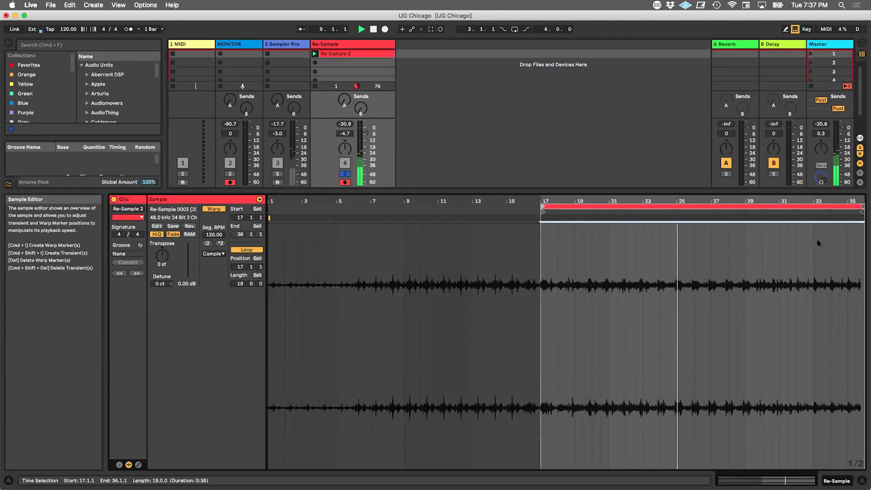
drag(862, 205, 554, 249)
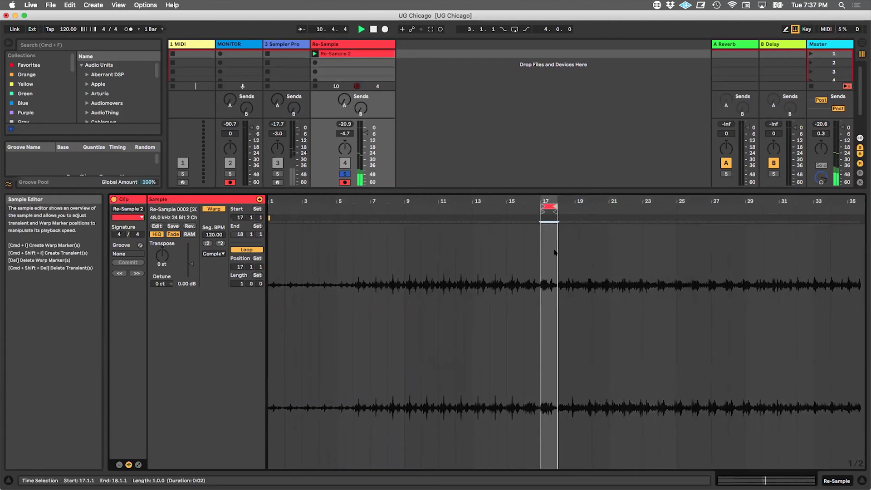
mouse_move(554, 203)
mouse_down()
mouse_move(555, 251)
mouse_move(546, 192)
mouse_up()
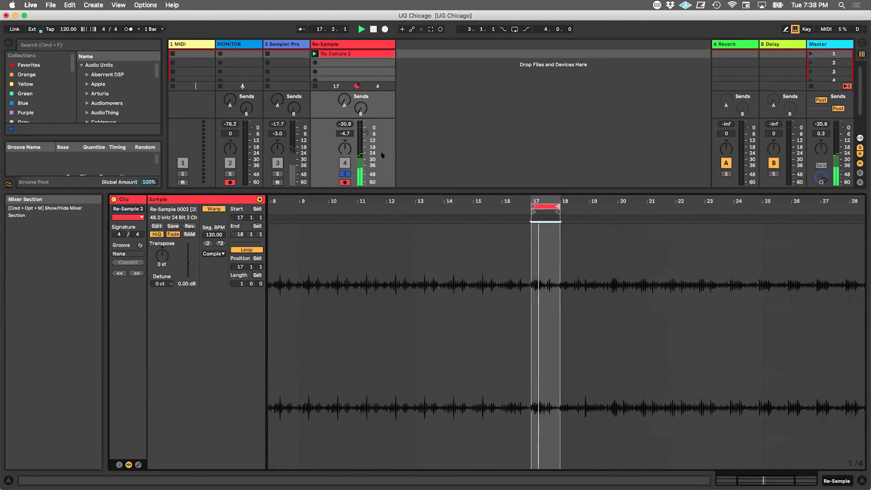
click(374, 43)
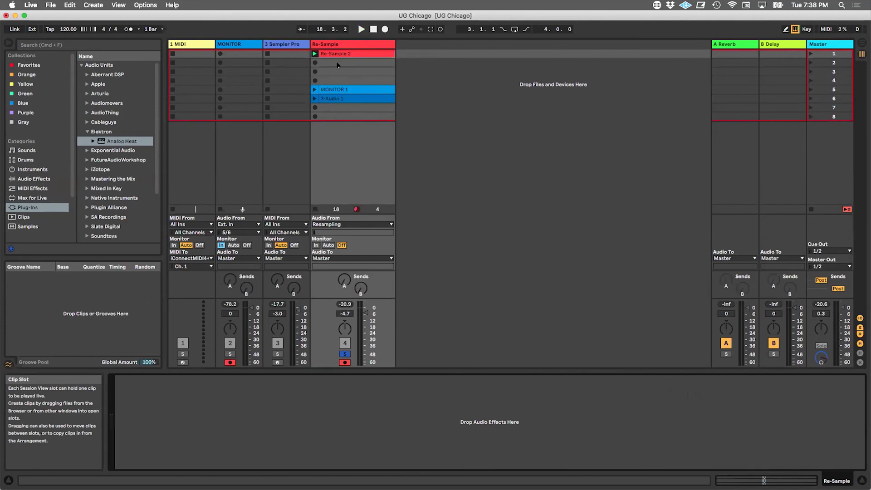
Step: Select the empty Re-Sample clip slot directly beneath Re-Sample 2
click(359, 65)
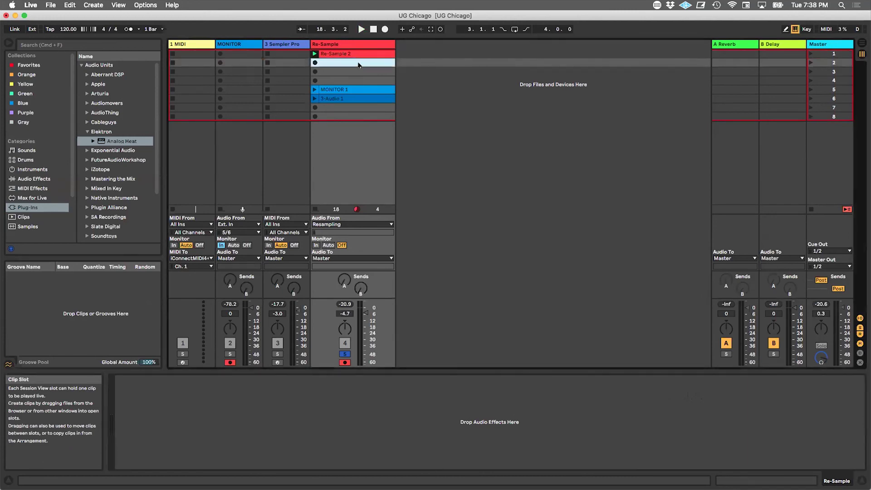